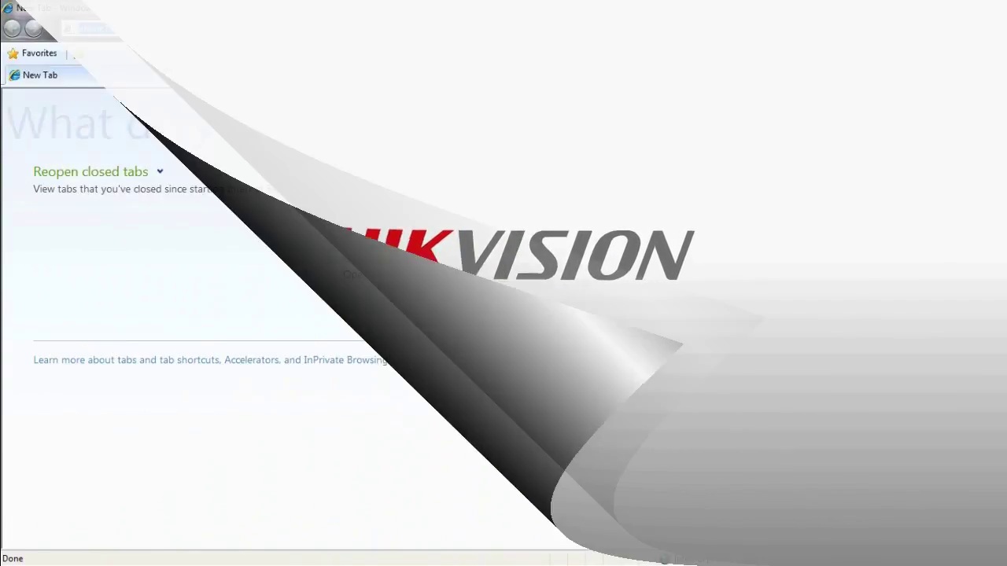
# - Start entering the camera IP 10.34.26.16 in a new tab's address bar
pyautogui.write('34.2')
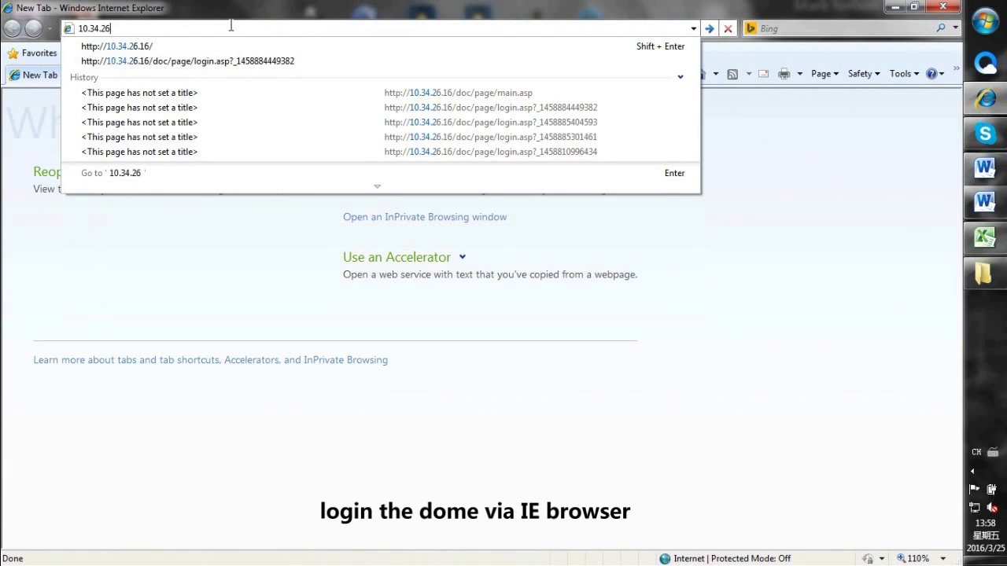
pyautogui.write('6')
# - Load 10.34.26.16, sign in, and bring up Live View with the PTZ controls
pyautogui.press('Return')
pyautogui.write('a')
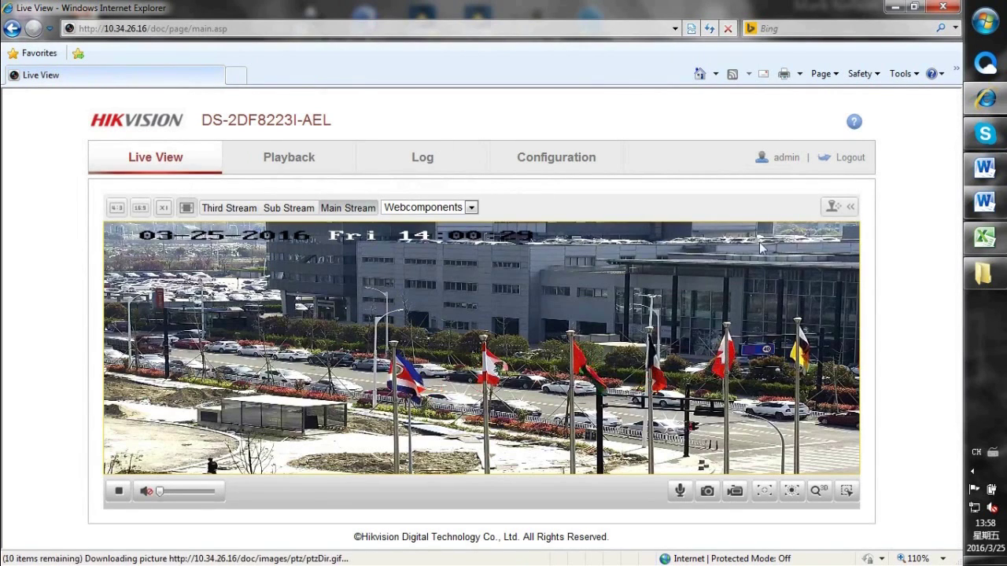
pyautogui.click(840, 210)
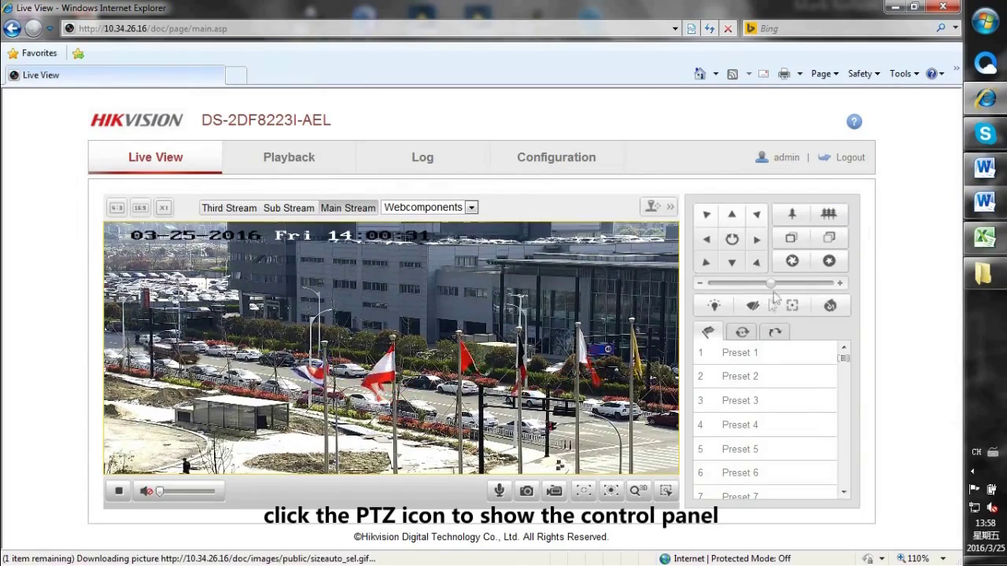
# - Pan left, right and further right, storing each view as Presets 1, 2 and 3
pyautogui.click(707, 241)
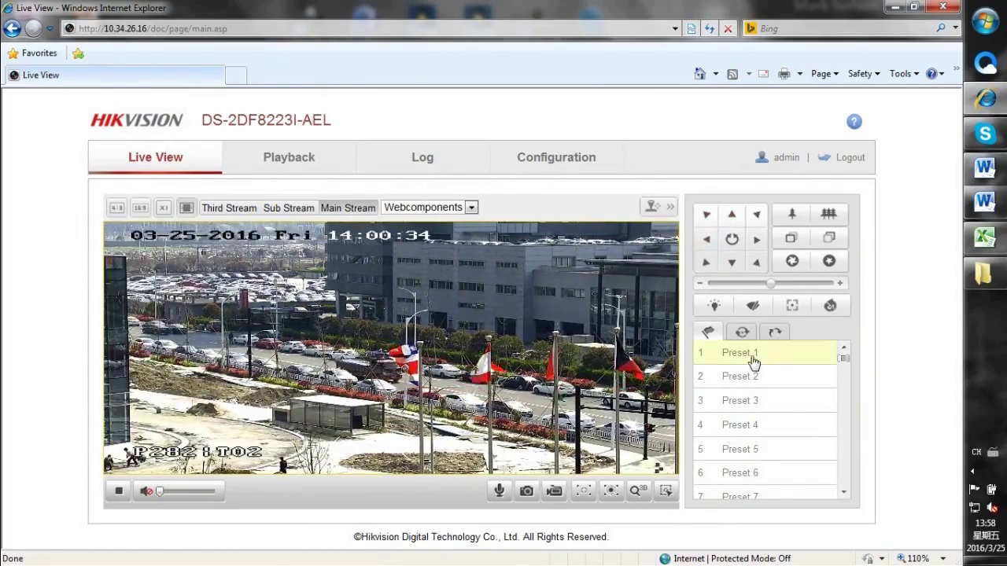
pyautogui.click(752, 358)
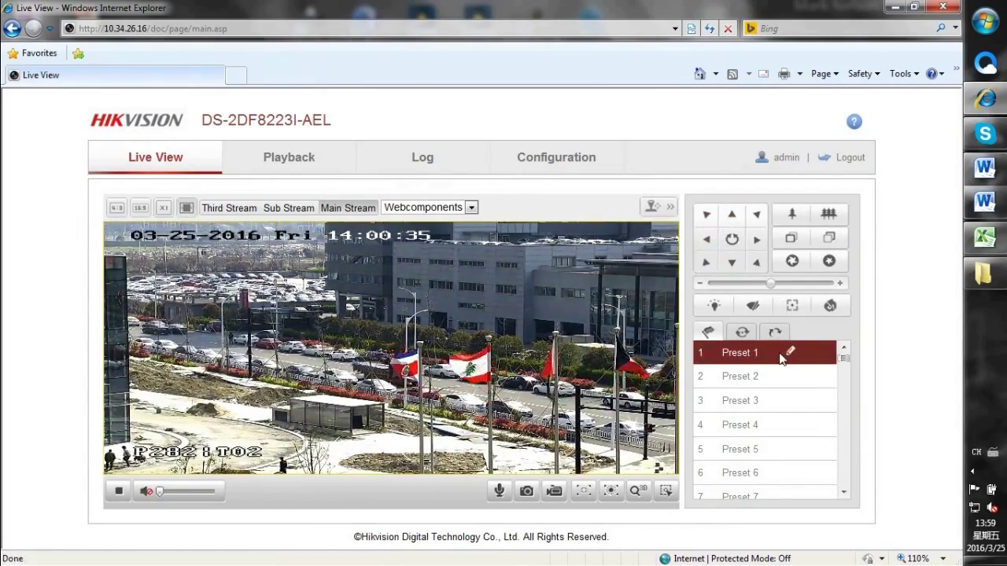
pyautogui.click(790, 353)
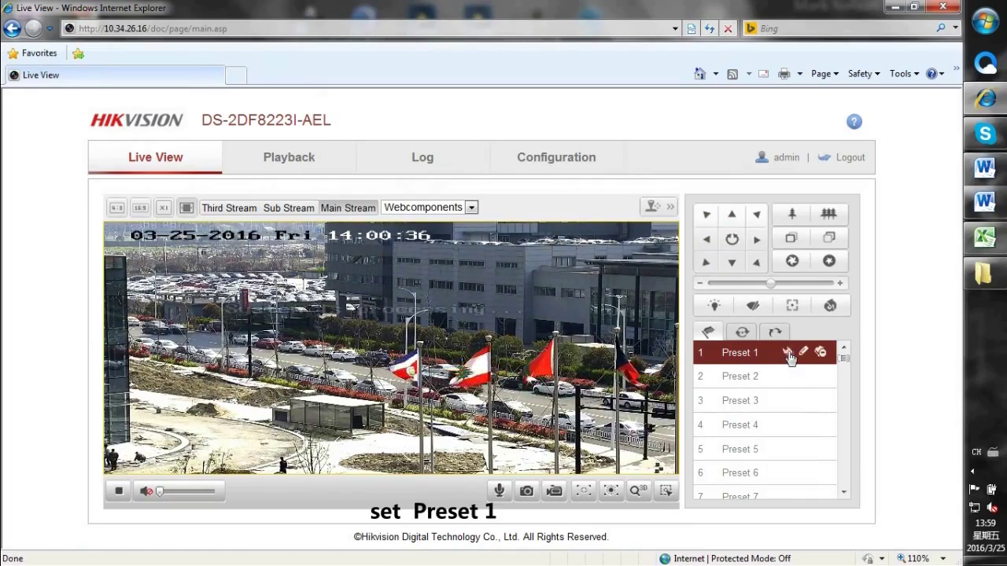
pyautogui.click(755, 241)
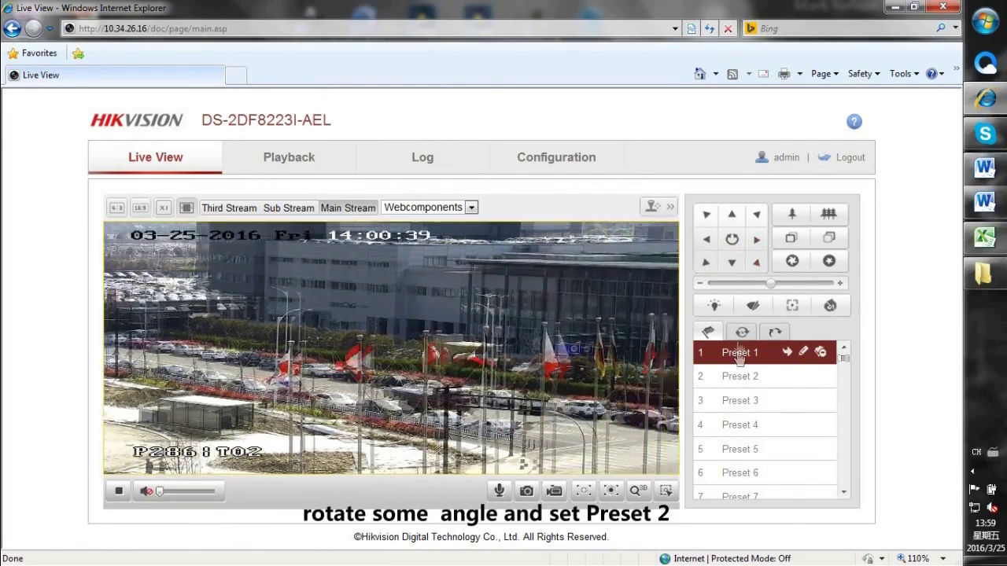
pyautogui.click(775, 381)
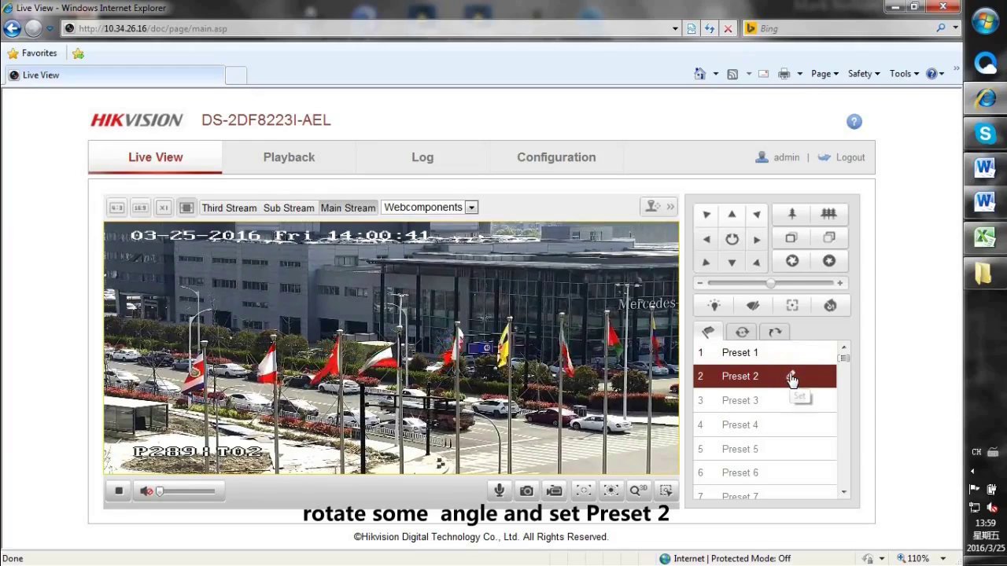
pyautogui.click(791, 378)
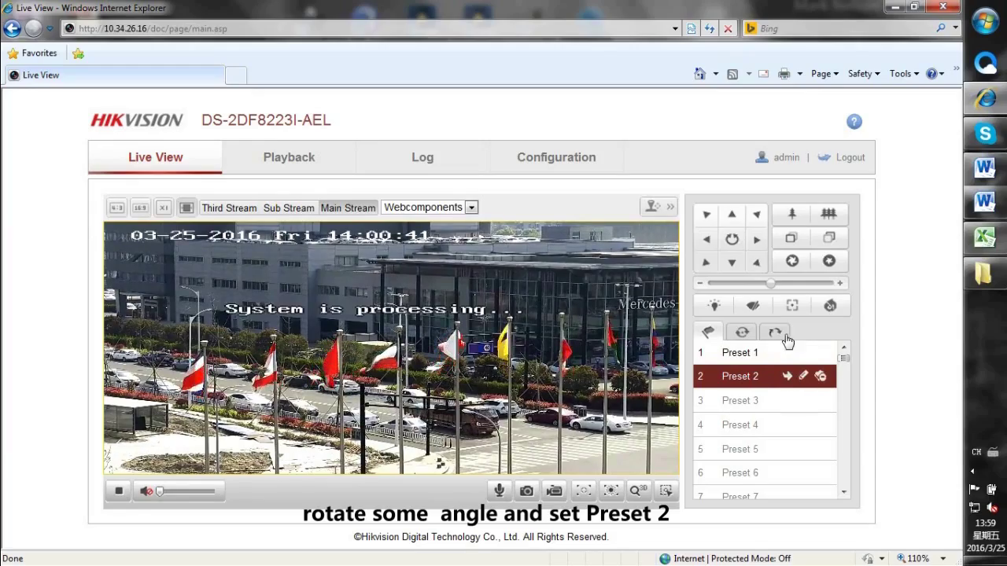
pyautogui.click(756, 240)
pyautogui.click(739, 401)
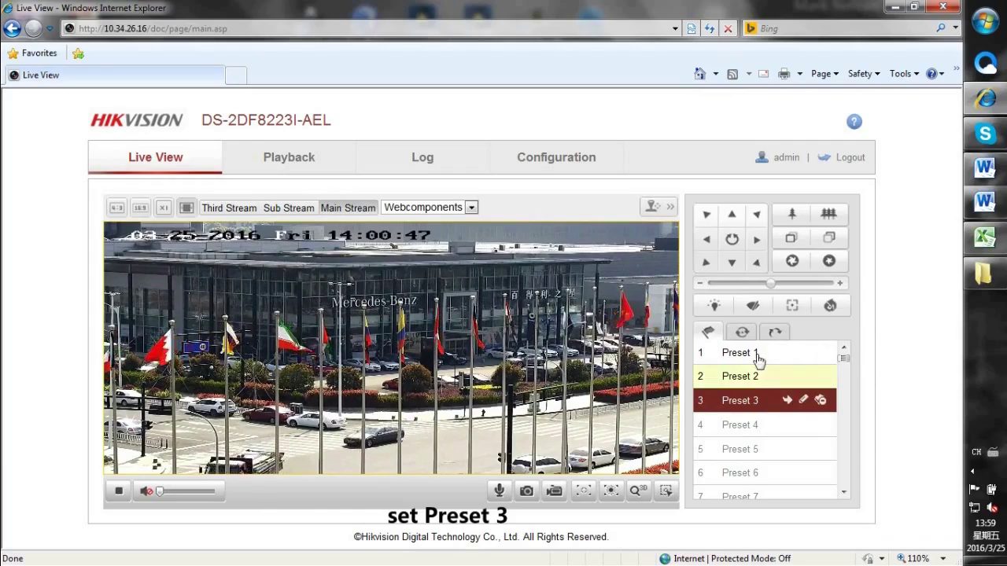
# - Call Preset 1, then Preset 2, then Preset 3 to confirm each stored camera angle
pyautogui.click(775, 359)
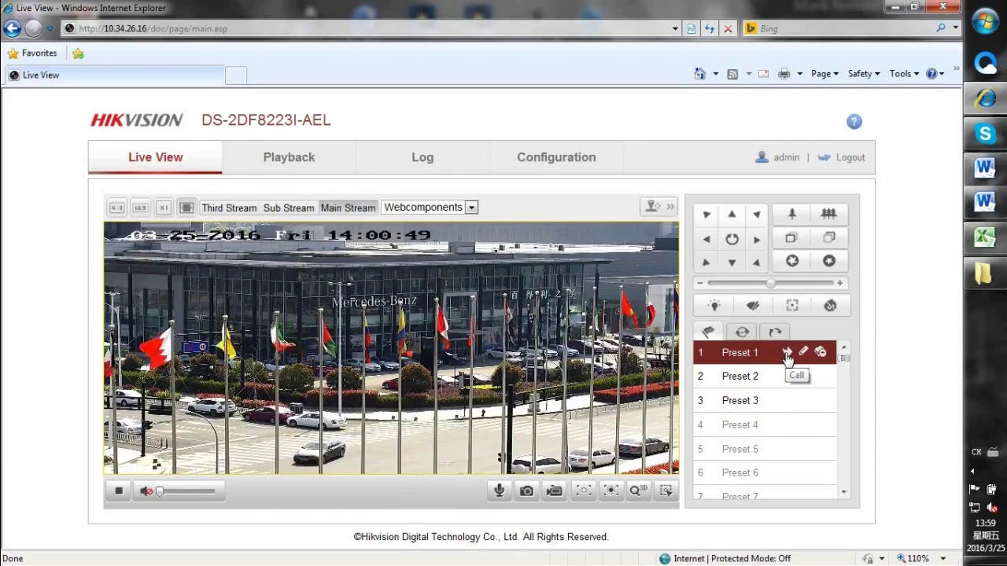
pyautogui.click(787, 356)
pyautogui.click(767, 381)
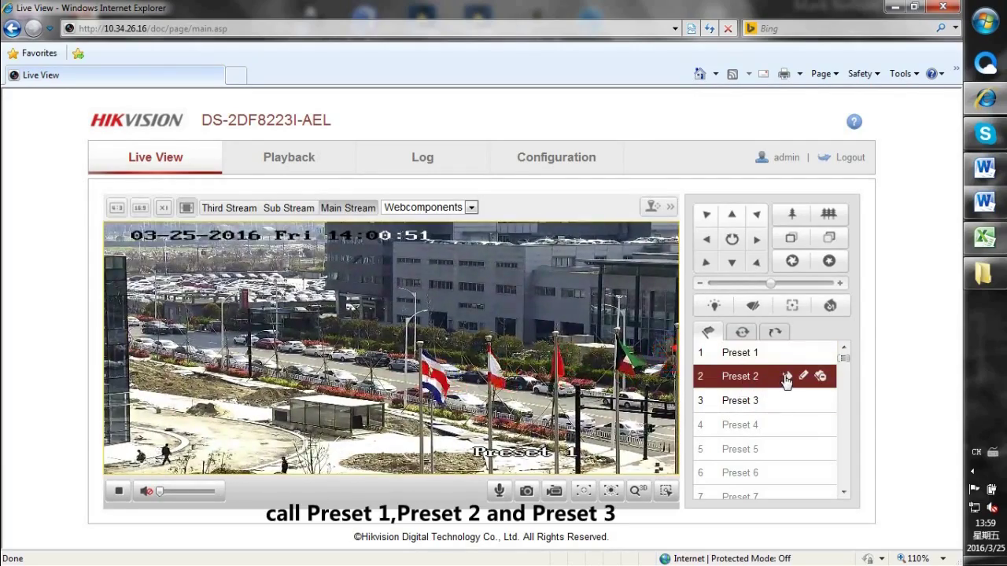
pyautogui.click(785, 379)
pyautogui.click(755, 404)
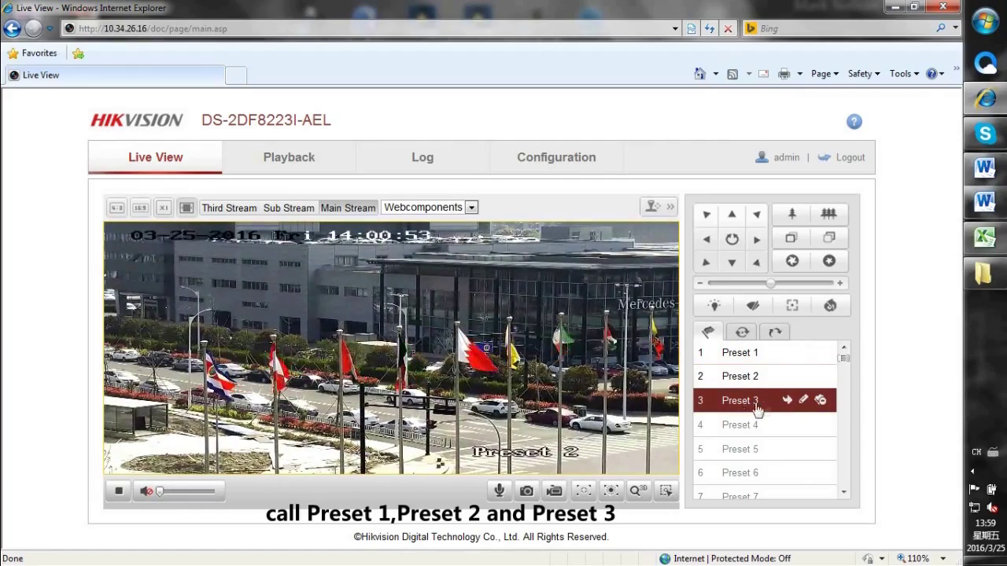
pyautogui.click(788, 401)
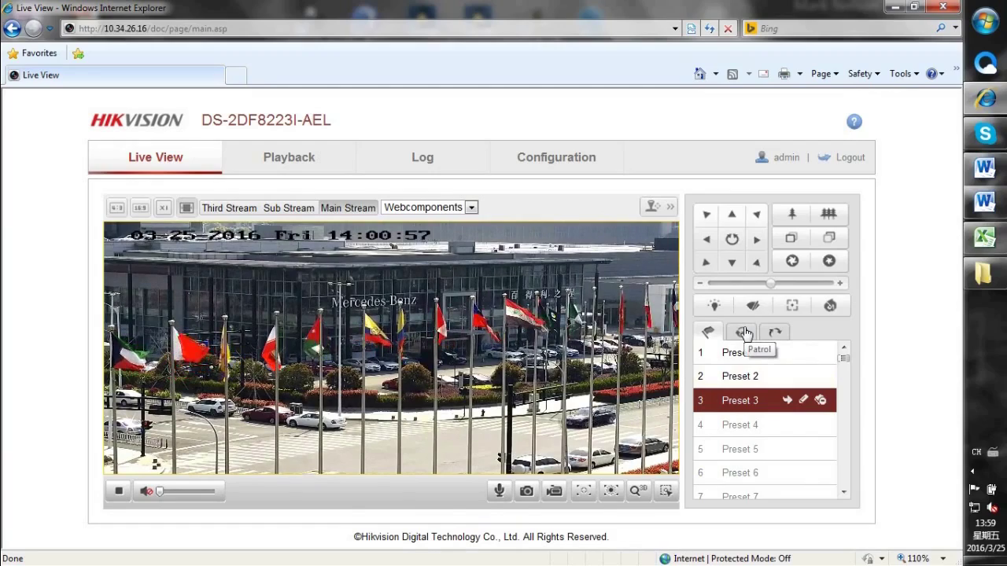
pyautogui.click(744, 333)
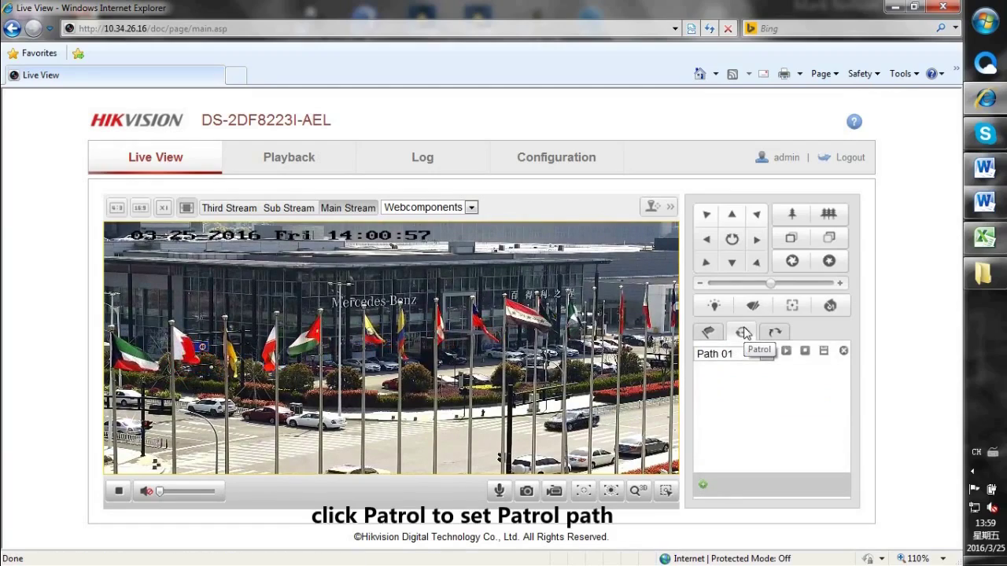
# - Add Preset 1 as Path 01's first patrol point: 5 s duration, speed 30
pyautogui.click(703, 484)
pyautogui.click(784, 354)
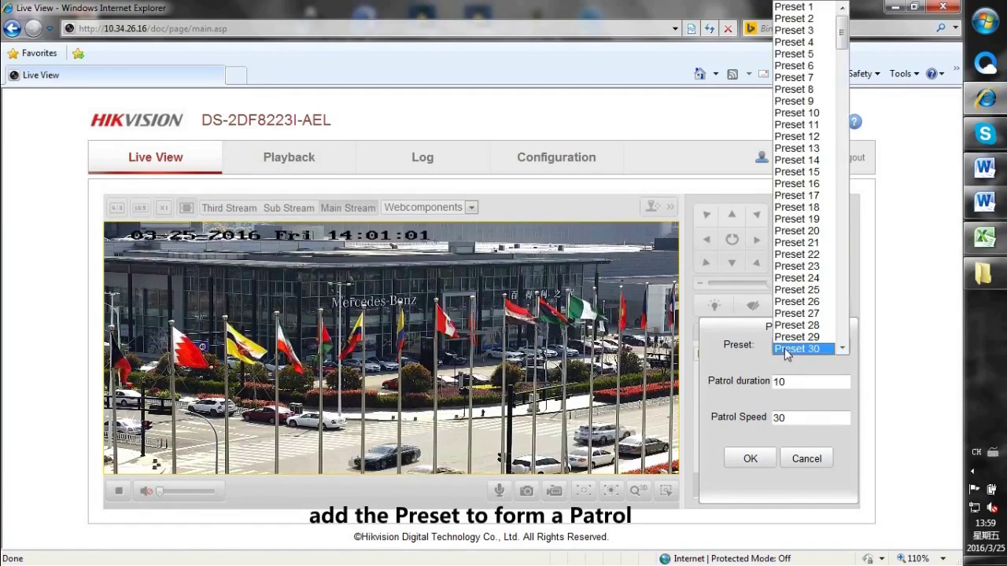
pyautogui.click(784, 9)
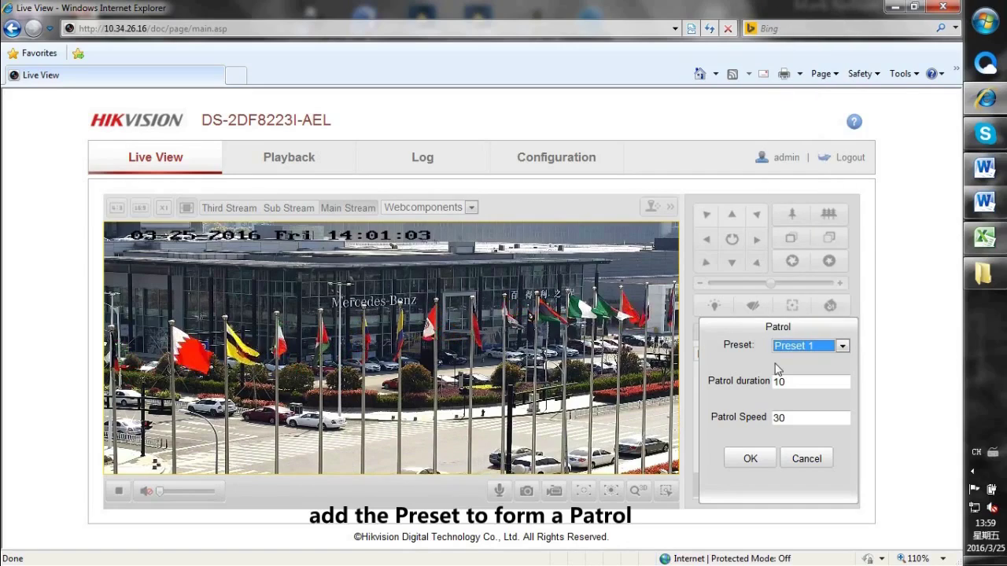
pyautogui.moveTo(787, 382); pyautogui.dragTo(765, 391)
pyautogui.write('5')
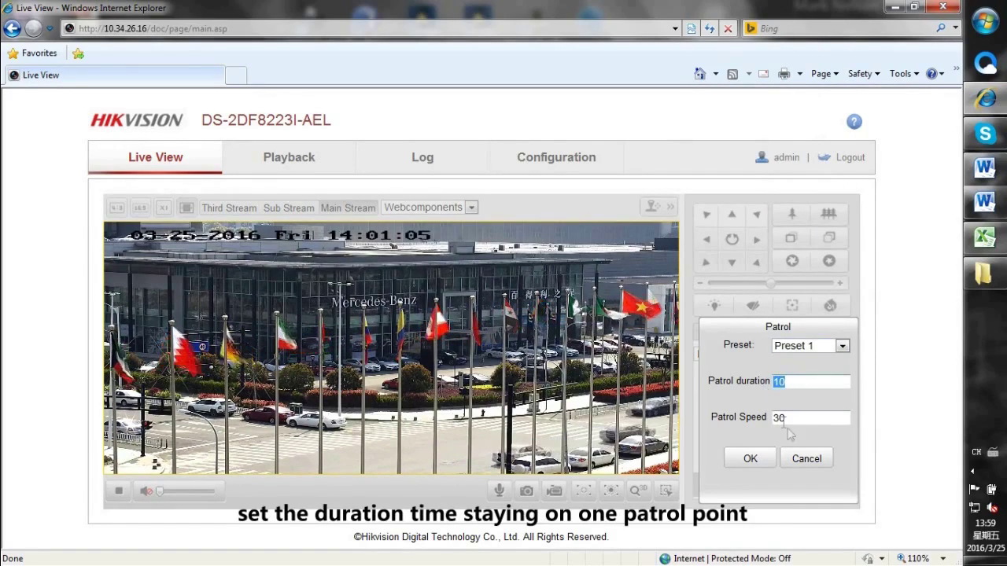
pyautogui.moveTo(804, 418); pyautogui.dragTo(774, 418)
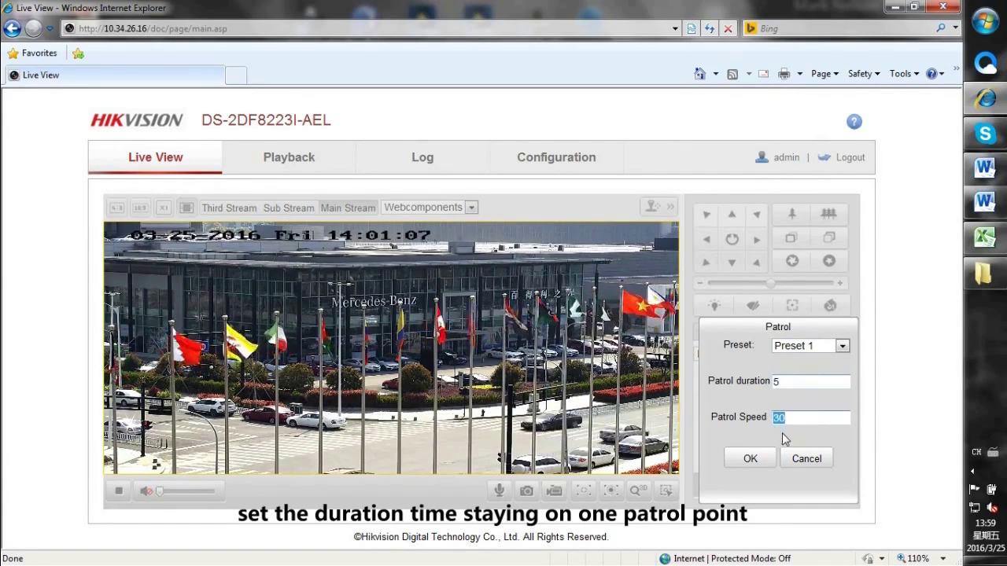
pyautogui.click(750, 458)
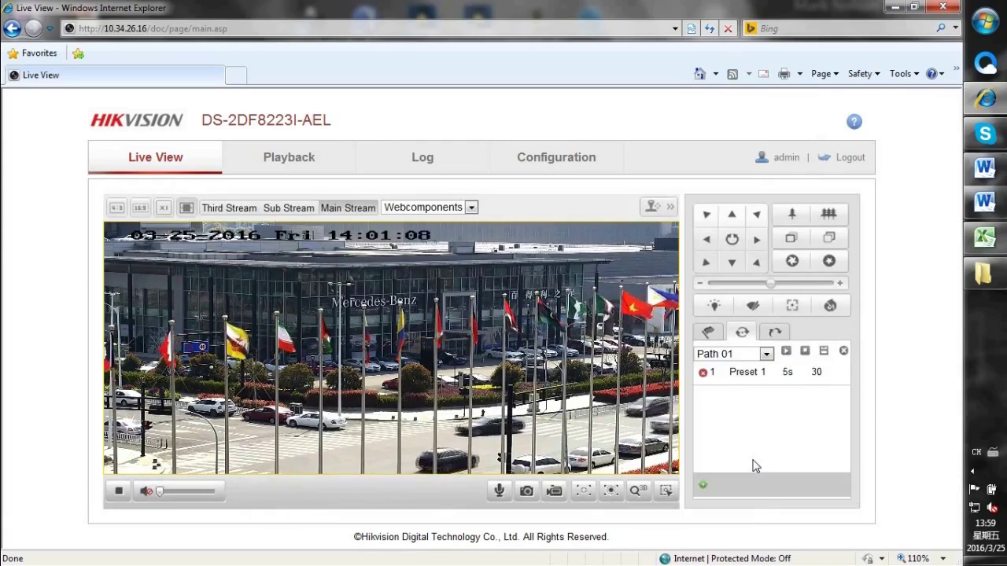
# - Add Preset 2 to patrol Path 01 with a 5 s duration
pyautogui.click(702, 487)
pyautogui.click(818, 345)
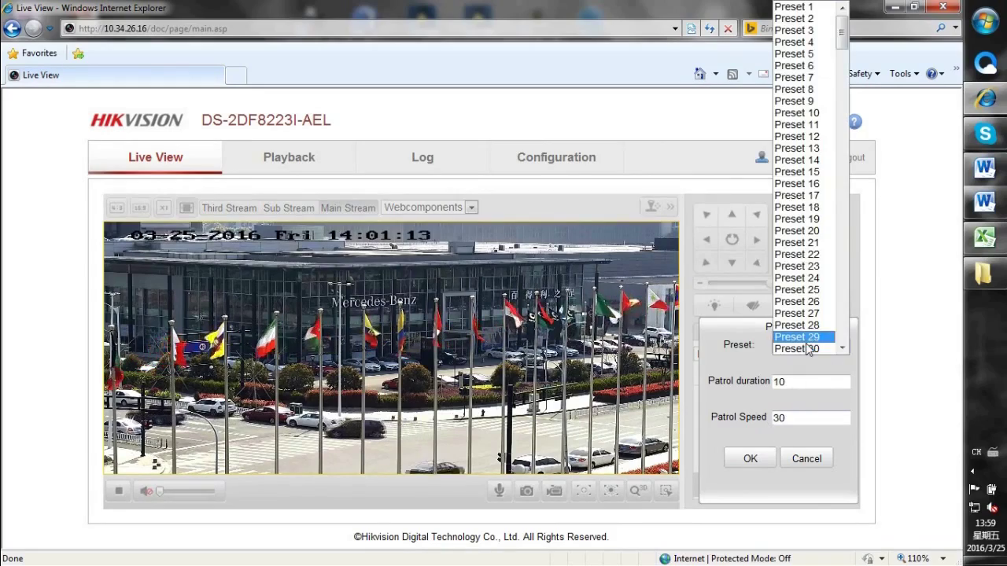
pyautogui.click(798, 20)
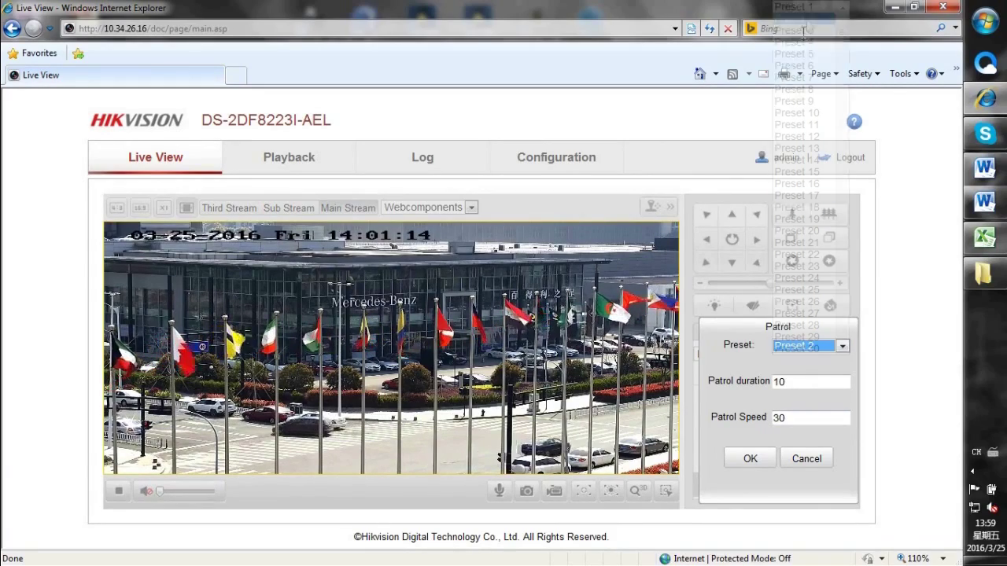
pyautogui.doubleClick(791, 382)
pyautogui.write('5')
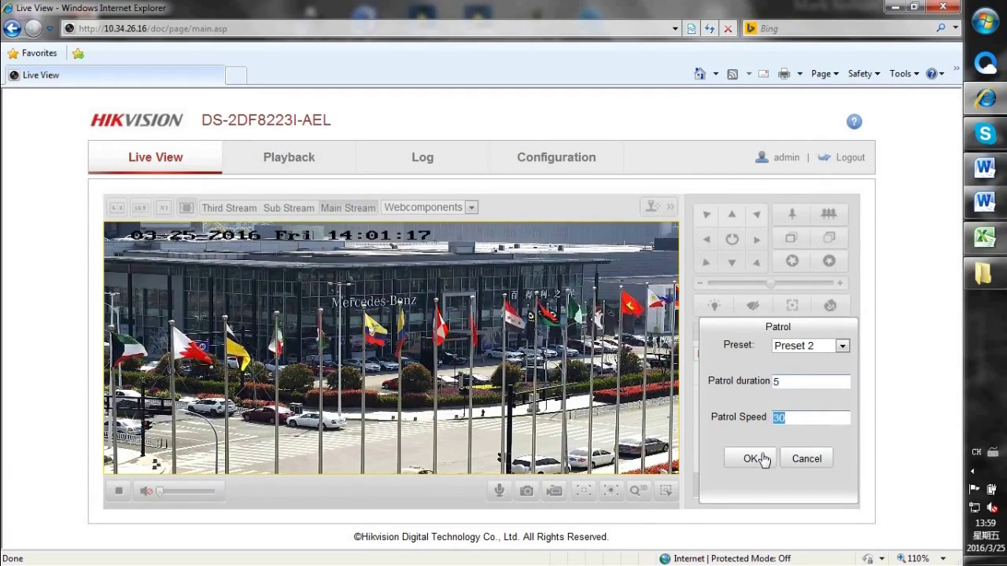
pyautogui.click(759, 460)
# - Add Preset 3 as Path 01's third patrol point and save the path
pyautogui.click(703, 490)
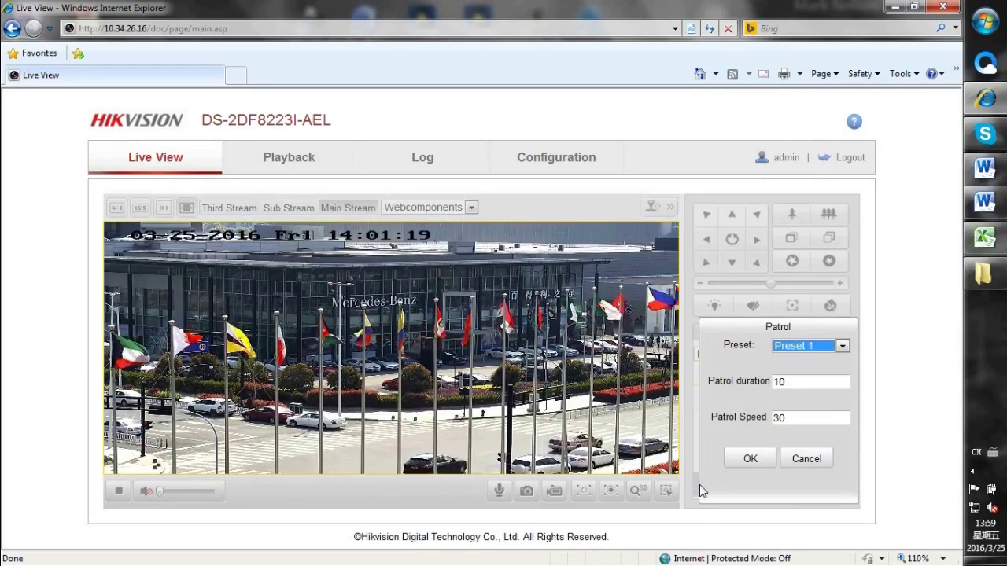
pyautogui.click(802, 347)
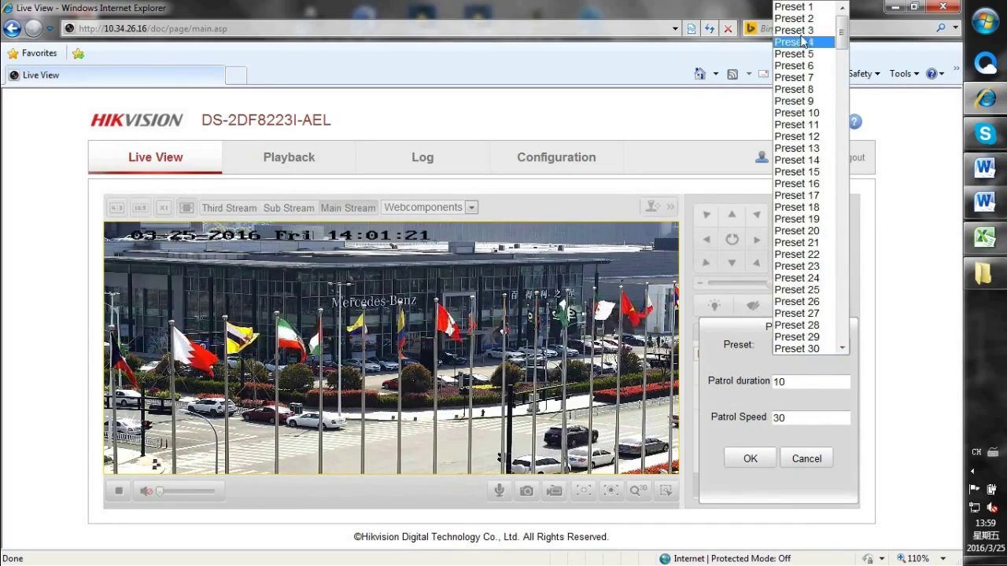
pyautogui.click(796, 30)
pyautogui.doubleClick(790, 382)
pyautogui.write('5')
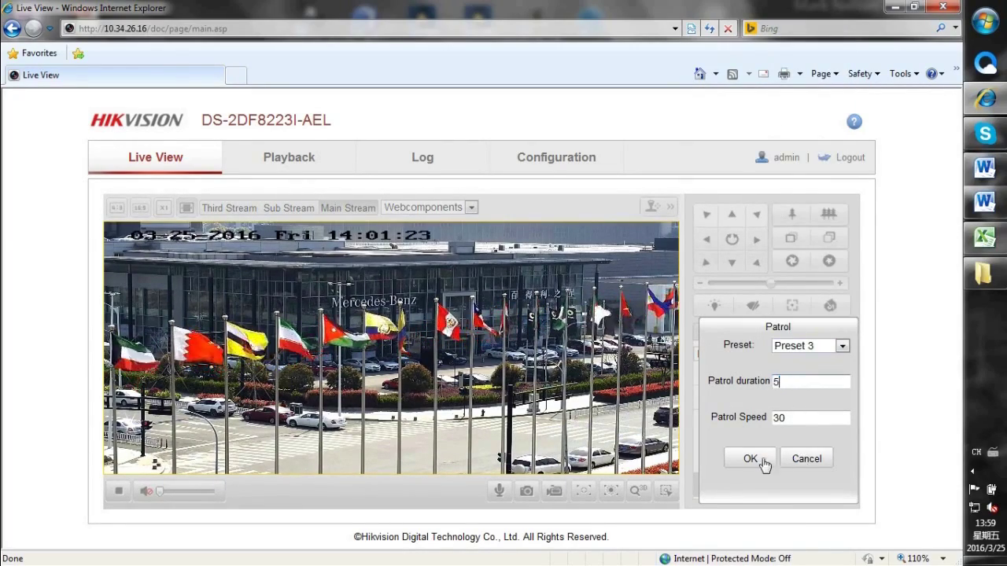
pyautogui.click(757, 463)
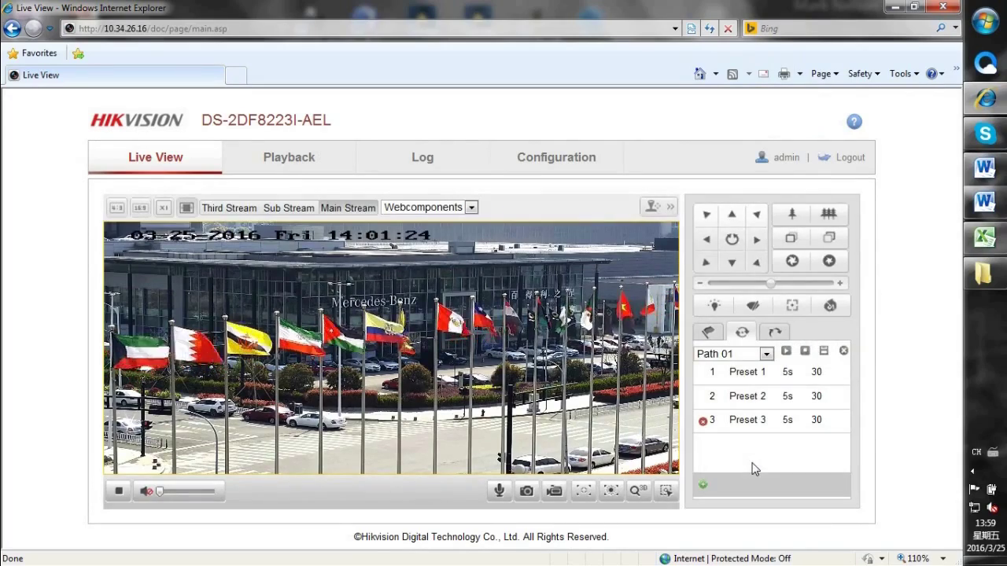
pyautogui.click(823, 355)
# - Run the Path 01 patrol through Presets 1–3, then move to the Pattern list
pyautogui.click(787, 355)
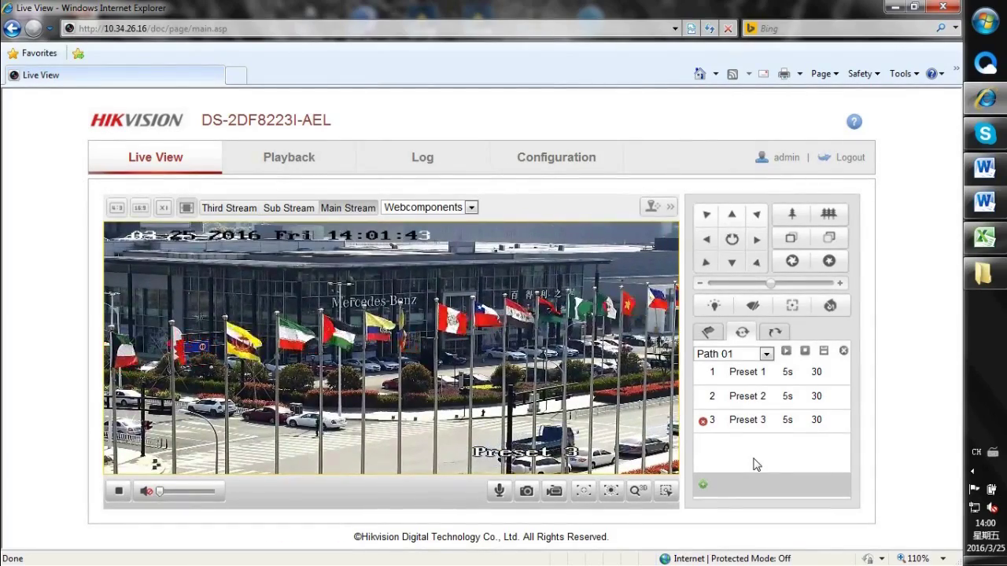
pyautogui.click(775, 332)
# - Record Pattern 1 from a series of pan and tilt moves, then stop recording
pyautogui.click(772, 356)
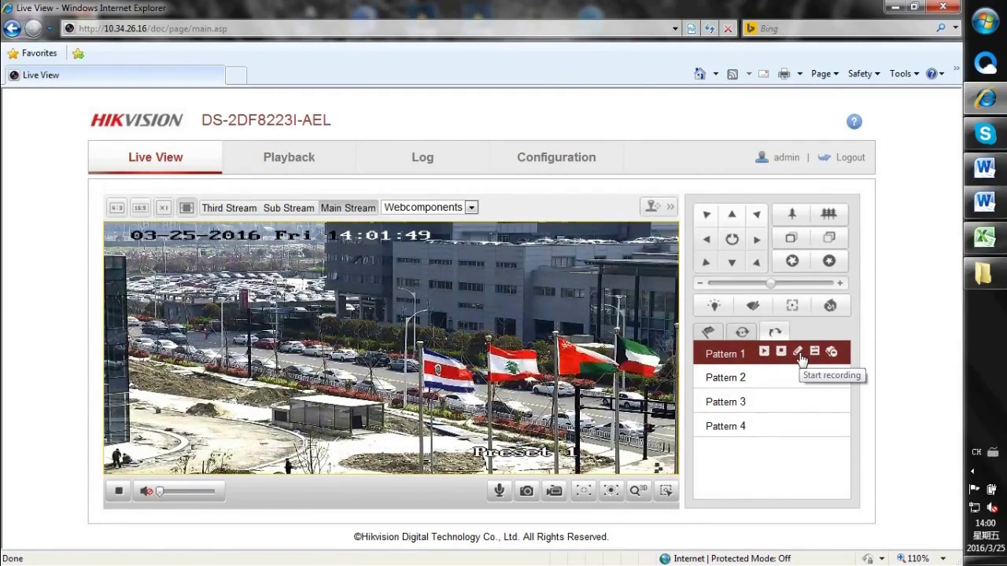
pyautogui.click(799, 355)
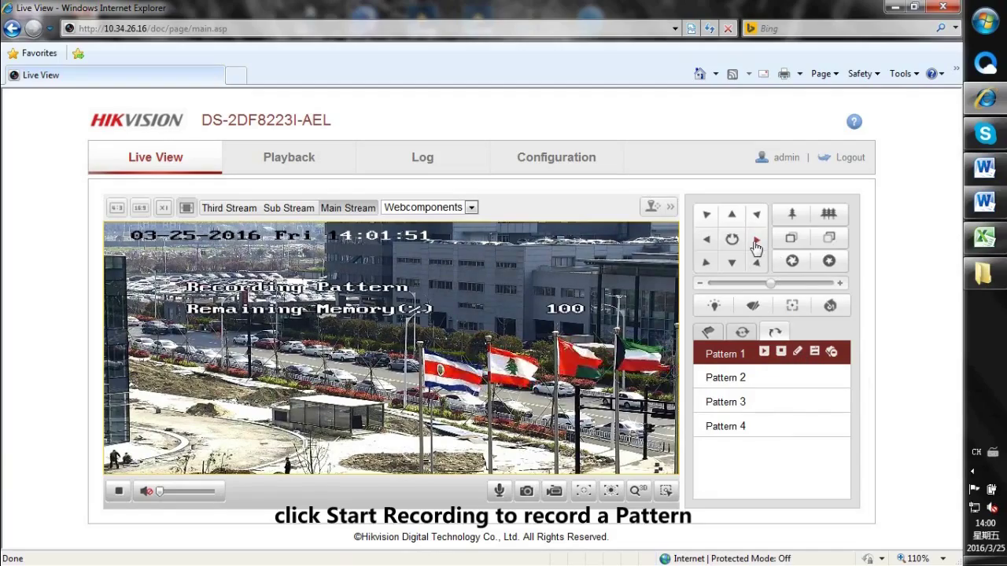
pyautogui.moveTo(755, 247); pyautogui.dragTo(754, 244)
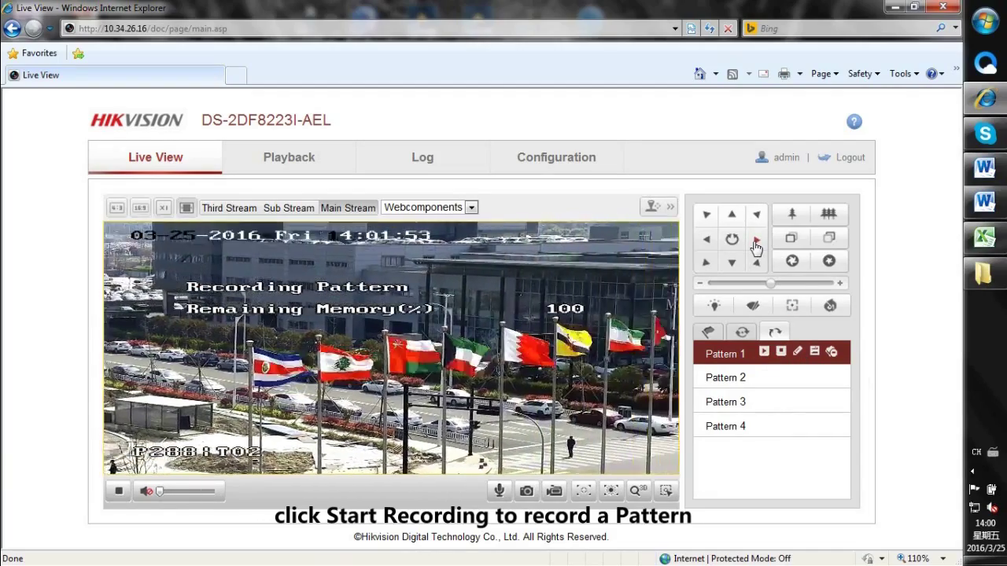
pyautogui.moveTo(734, 225); pyautogui.dragTo(739, 222)
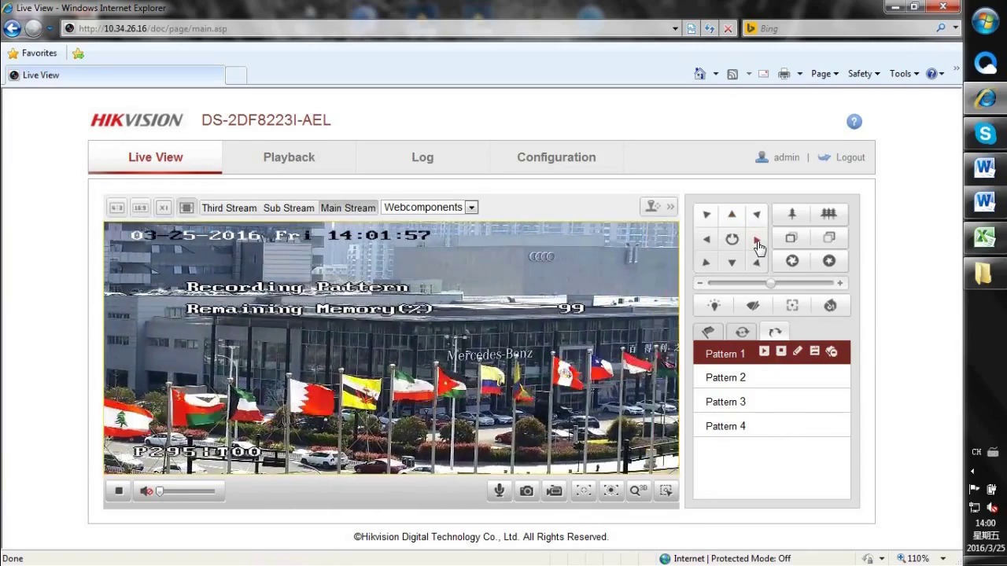
pyautogui.moveTo(757, 246); pyautogui.dragTo(758, 267)
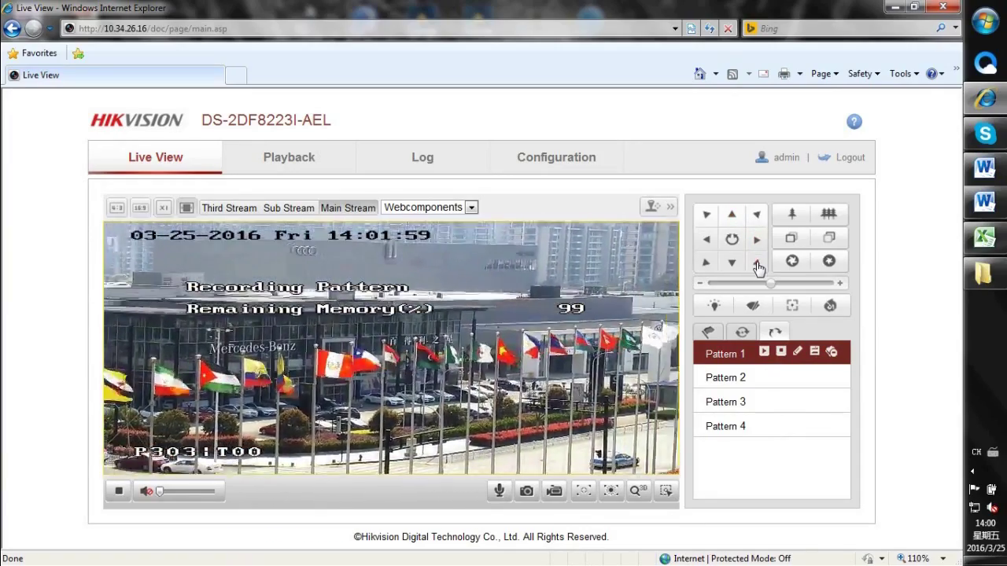
pyautogui.moveTo(757, 267); pyautogui.dragTo(736, 269)
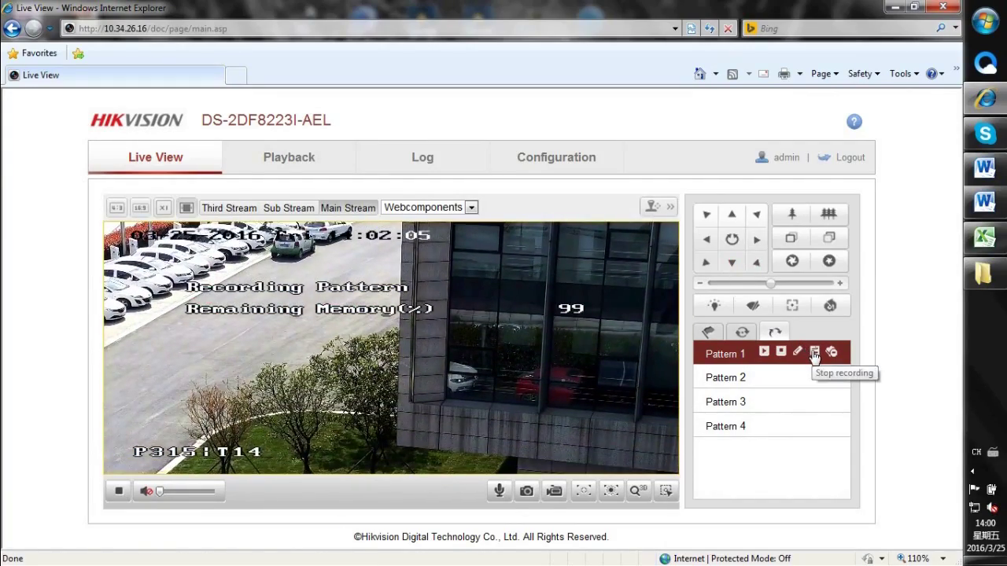
pyautogui.click(814, 353)
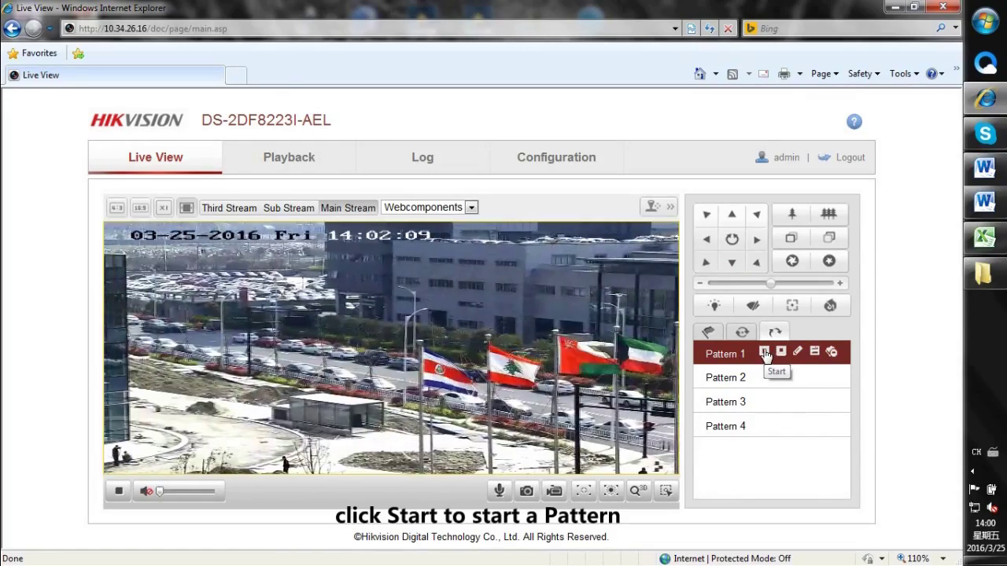
# - Play back Pattern 1 on the dome and go to the Configuration pages
pyautogui.click(764, 353)
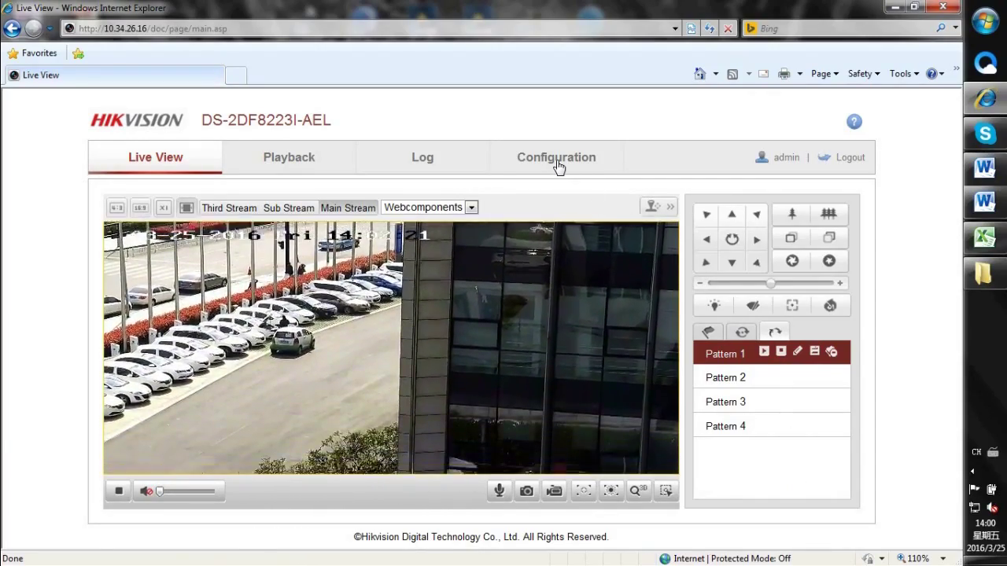
pyautogui.click(556, 161)
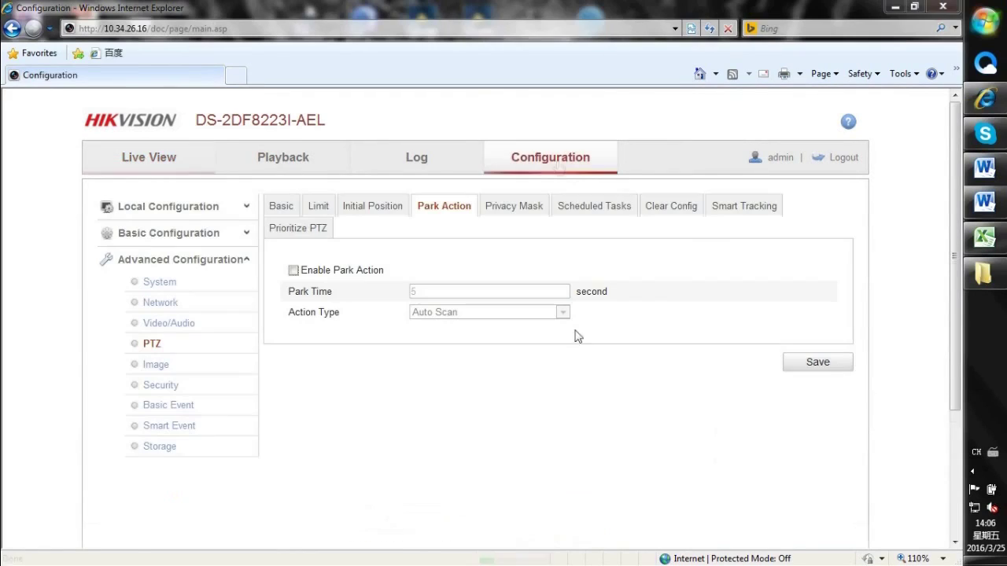
# - Under PTZ, enable Park Action with 50 s park time and Auto Scan, and save
pyautogui.click(247, 260)
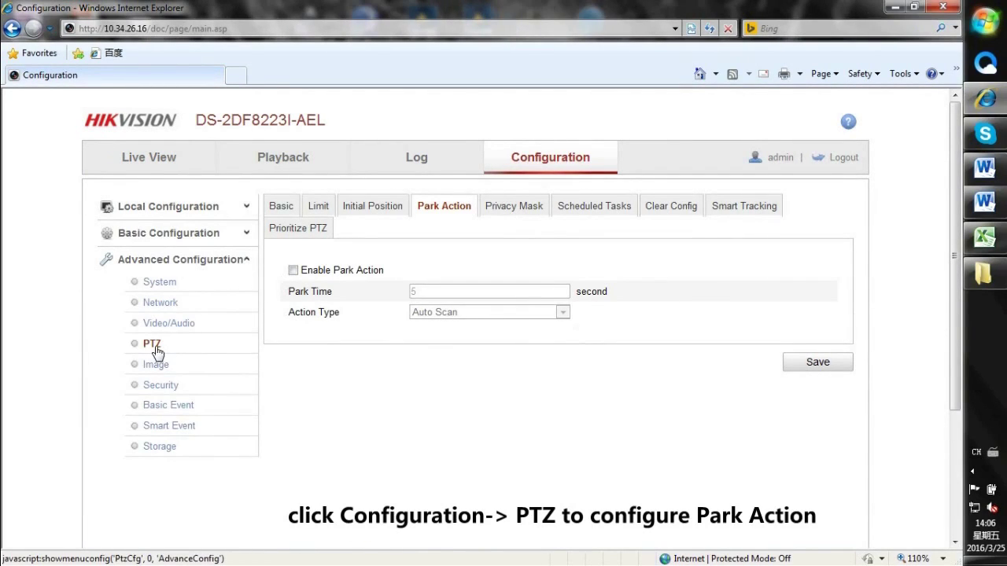
pyautogui.click(153, 346)
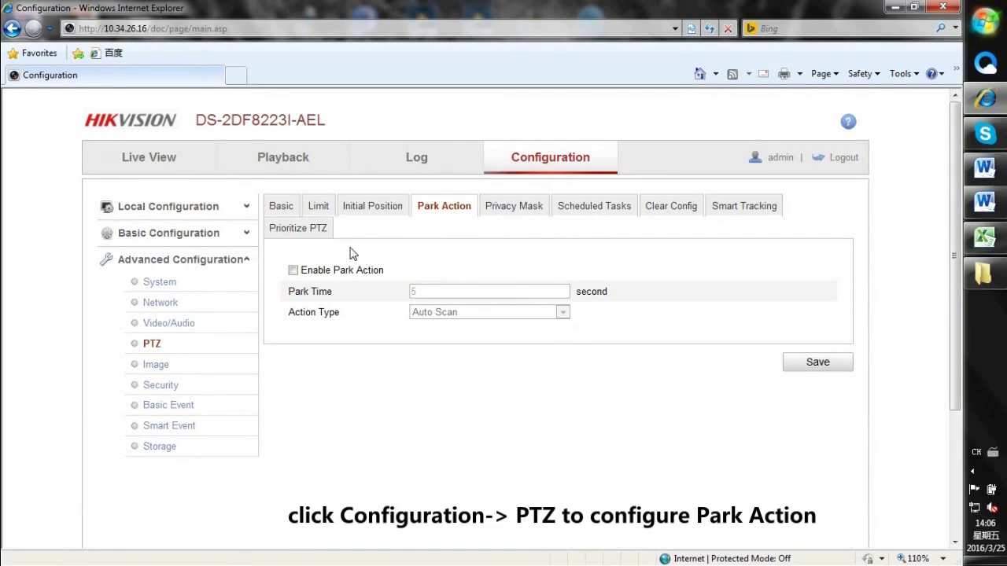
pyautogui.click(293, 271)
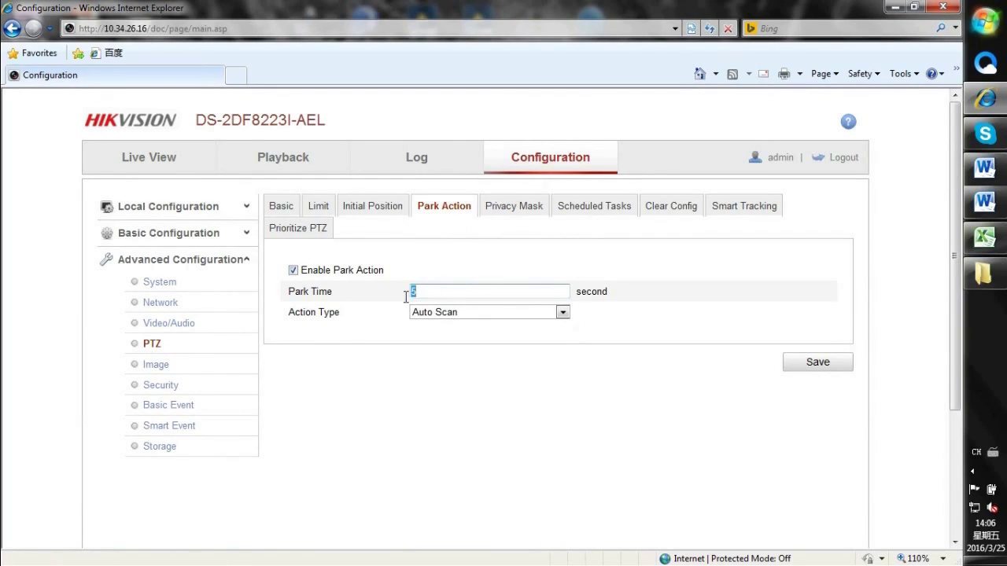
pyautogui.click(533, 294)
pyautogui.write('0')
pyautogui.click(802, 368)
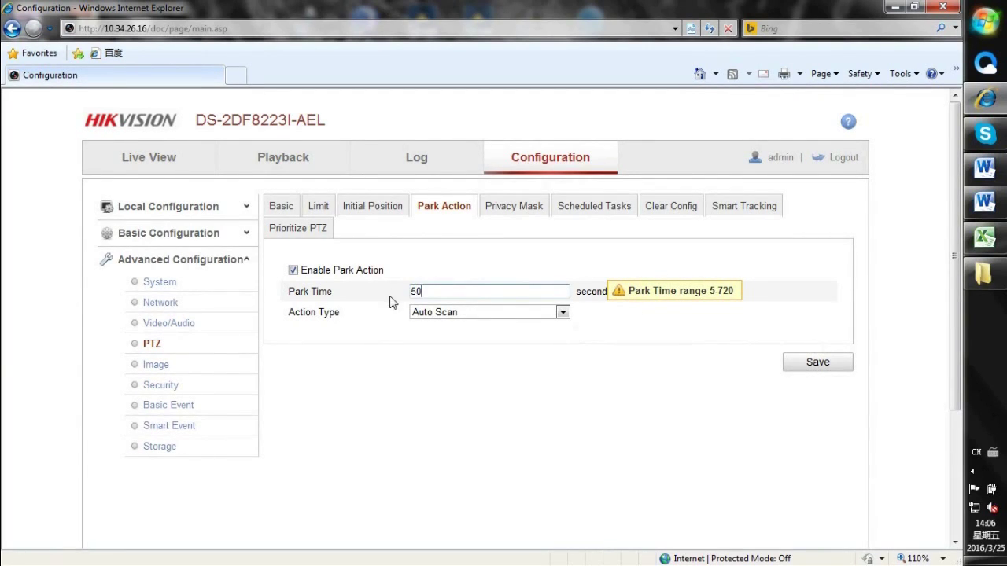
pyautogui.click(454, 313)
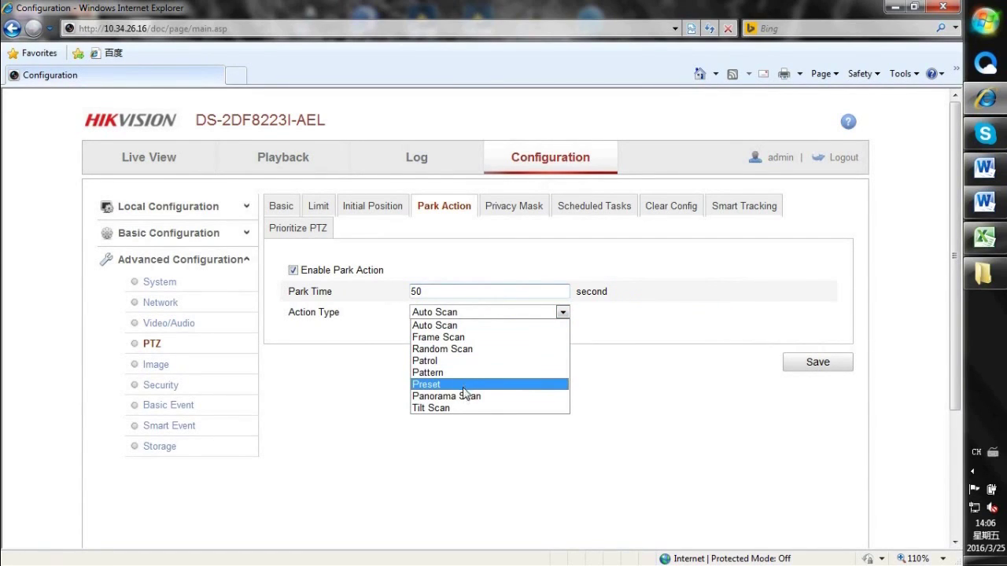
pyautogui.click(472, 325)
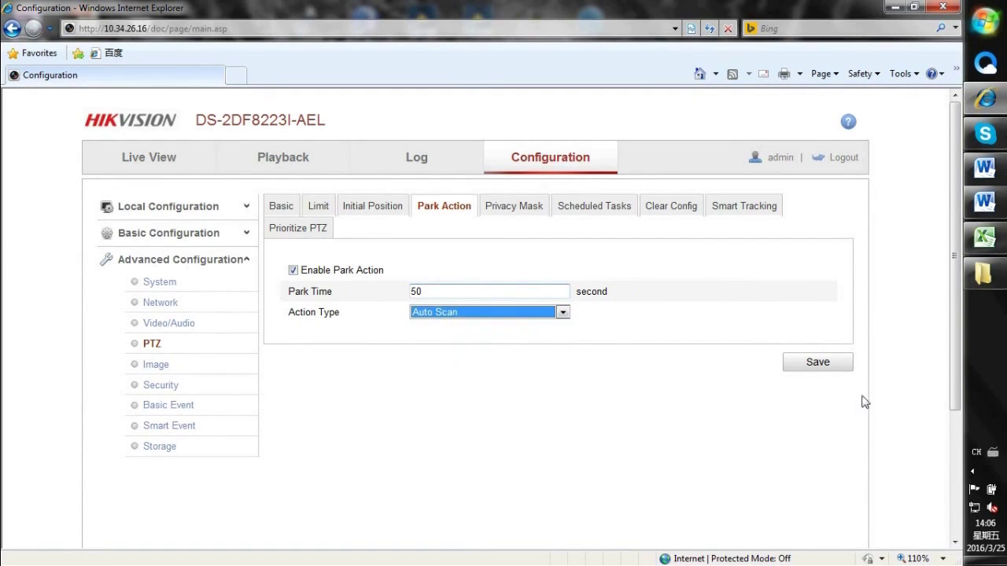
pyautogui.click(821, 368)
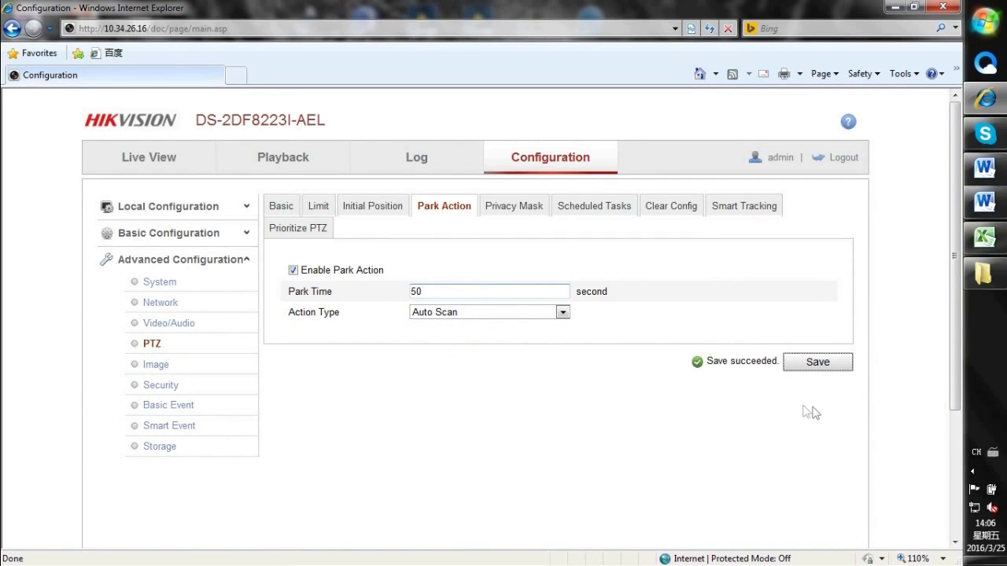
pyautogui.click(163, 447)
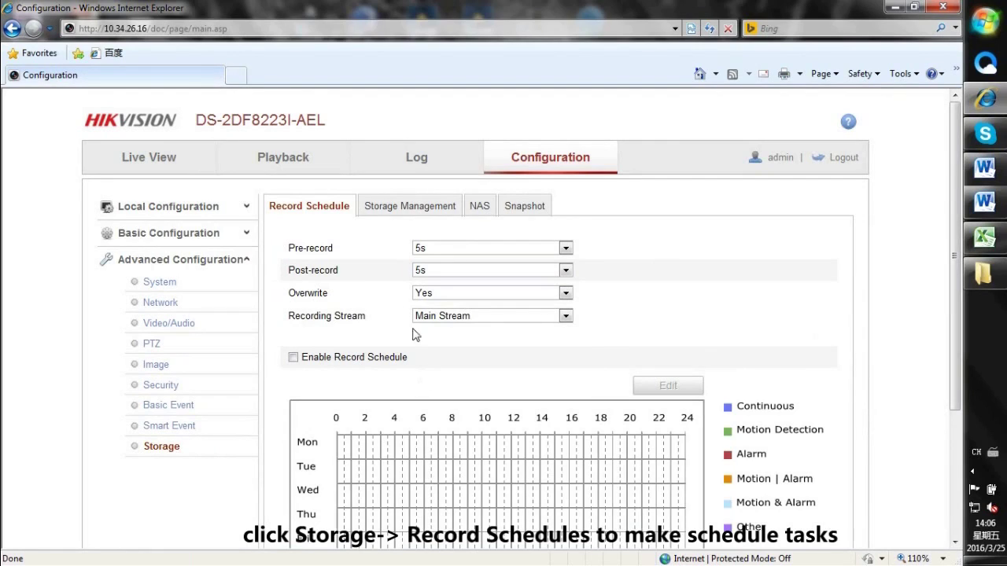
# - Set No Pre-record, 5s post-record, overwrite Yes and Main Stream, and enable the record schedule
pyautogui.click(483, 249)
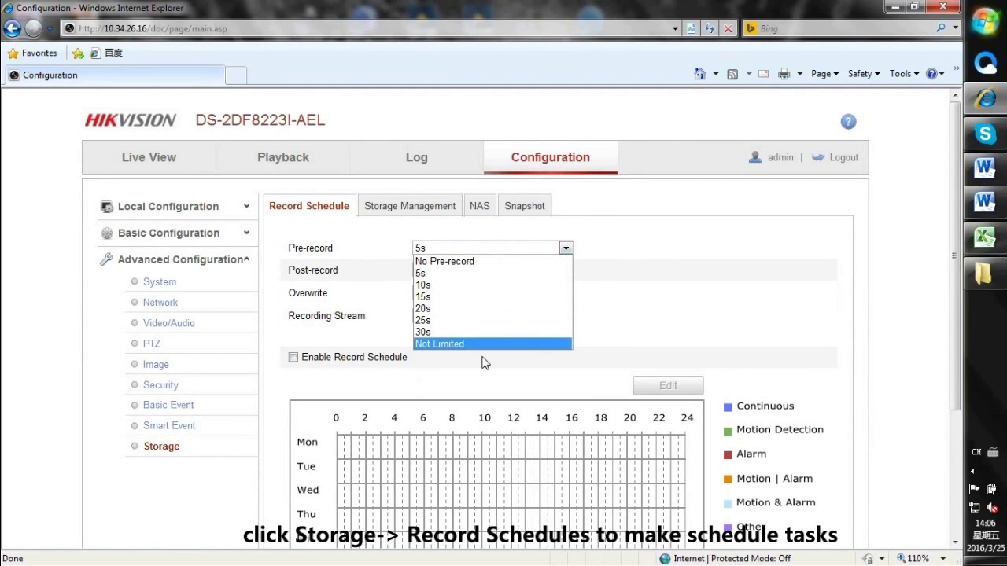
pyautogui.click(468, 261)
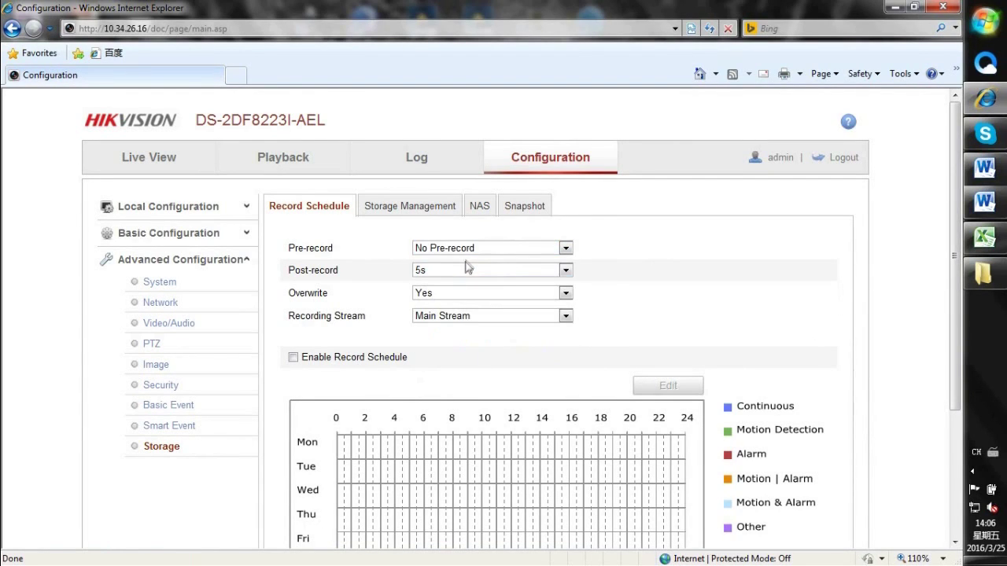
pyautogui.click(468, 270)
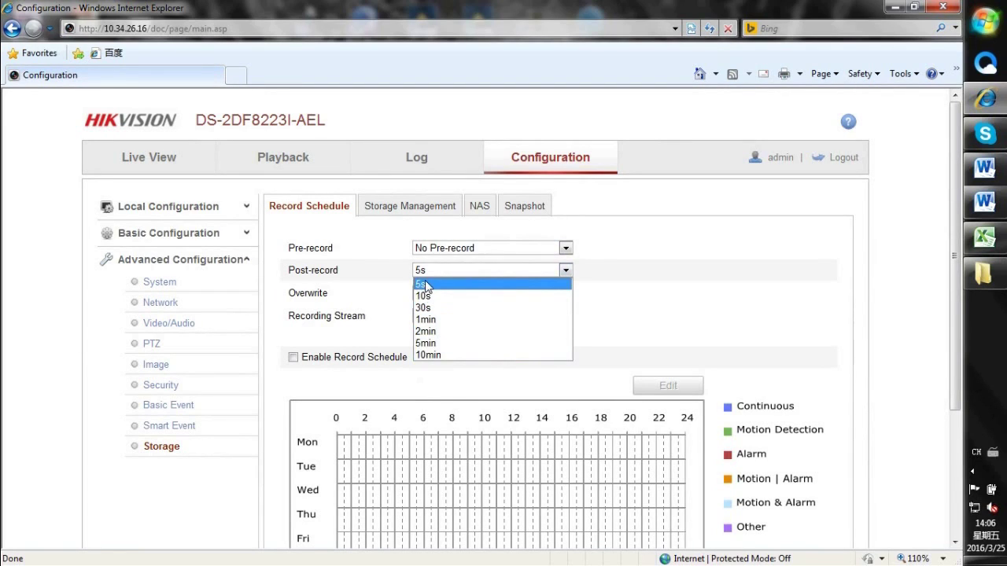
pyautogui.click(426, 285)
pyautogui.click(464, 292)
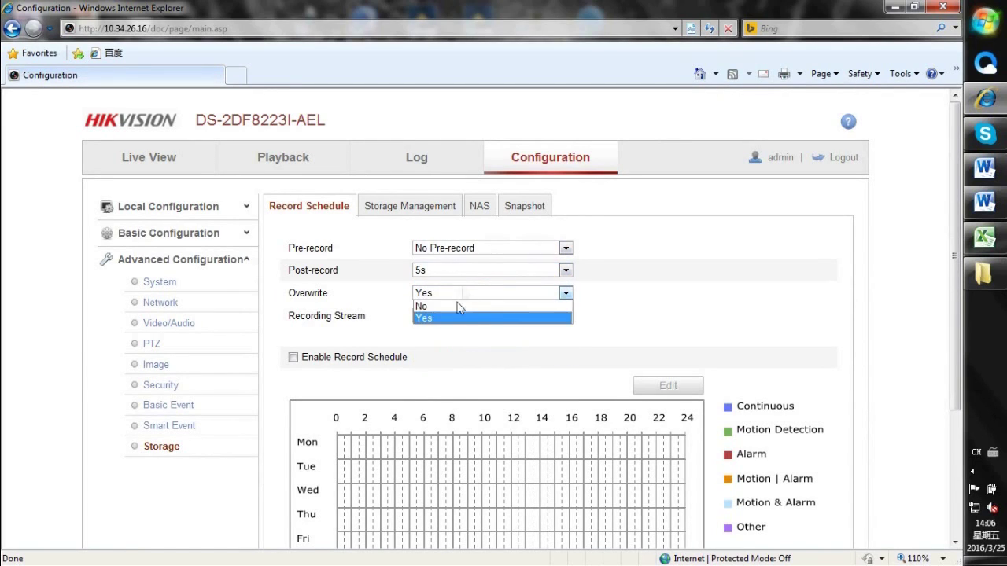
pyautogui.click(451, 318)
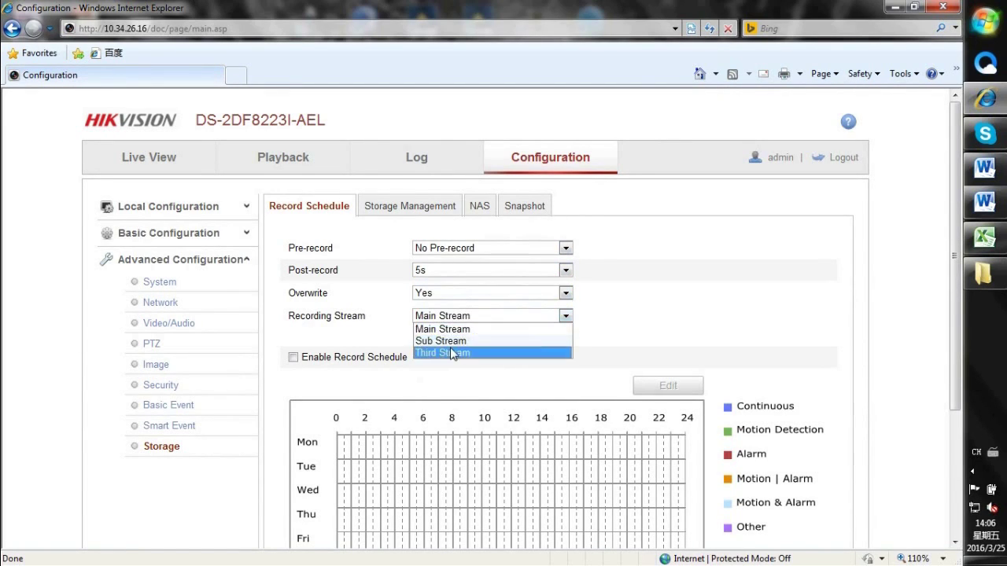
pyautogui.click(449, 329)
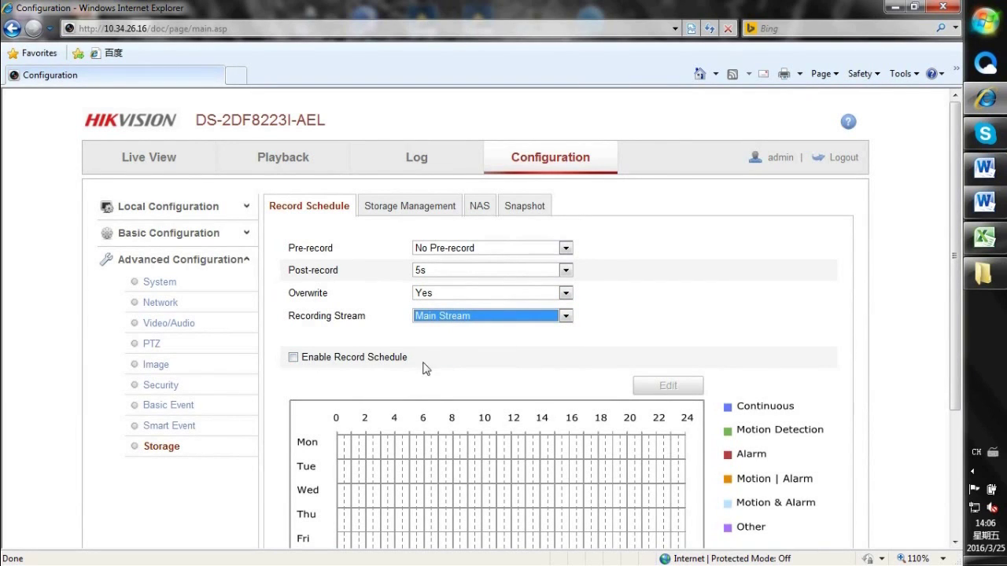
pyautogui.click(294, 358)
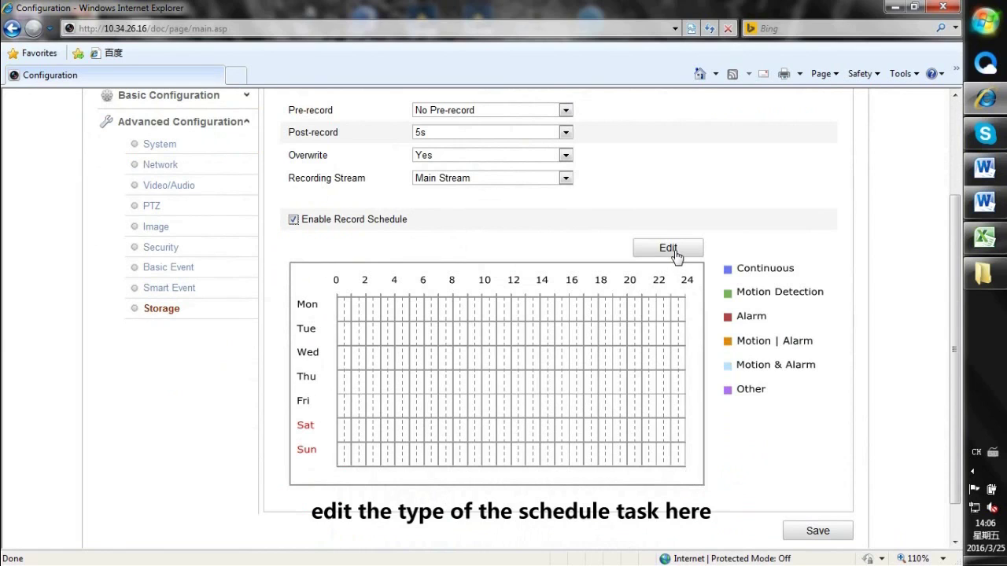
# - Schedule Monday to record All Day with the Motion Detection record type
pyautogui.click(669, 249)
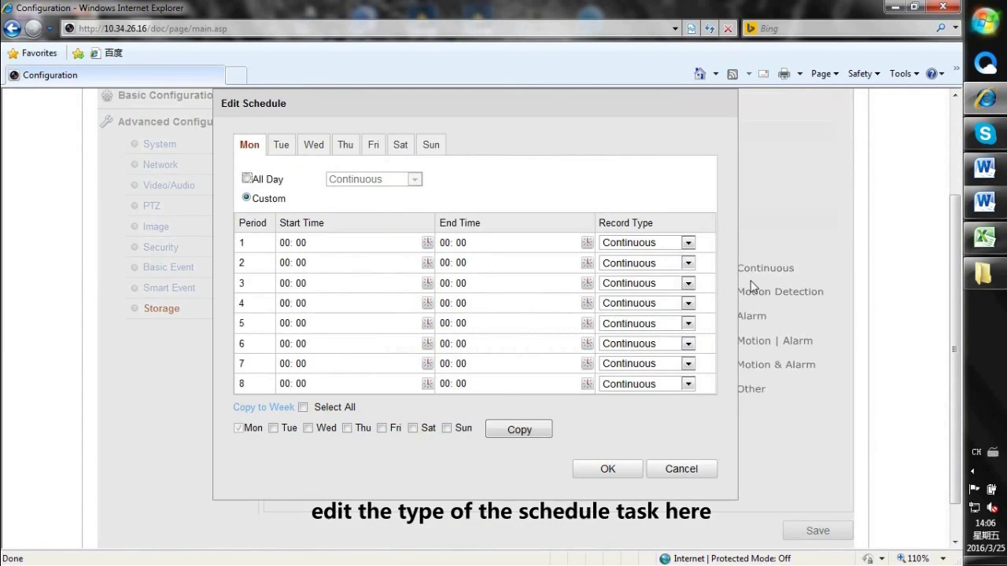
pyautogui.click(247, 179)
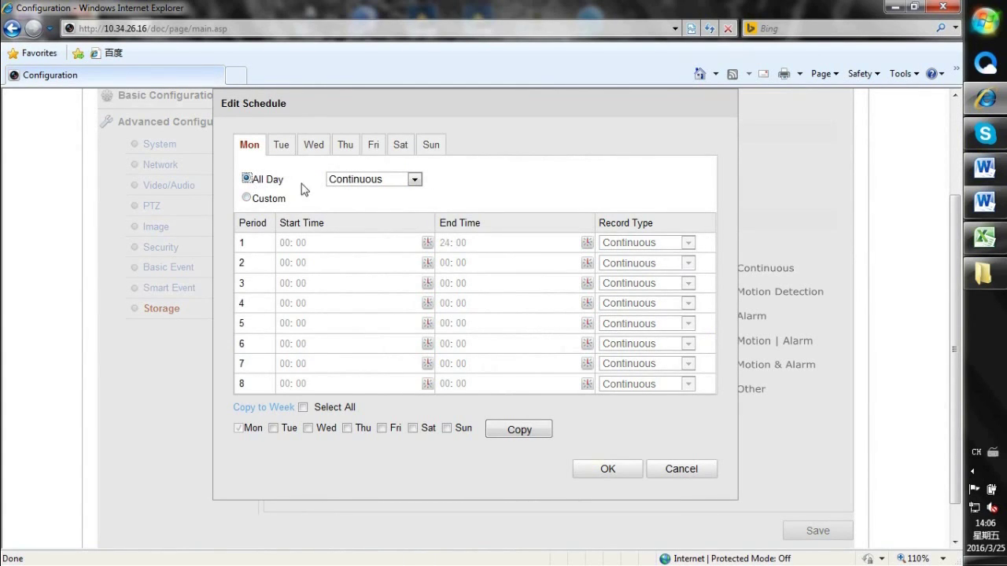
pyautogui.click(354, 180)
pyautogui.click(376, 206)
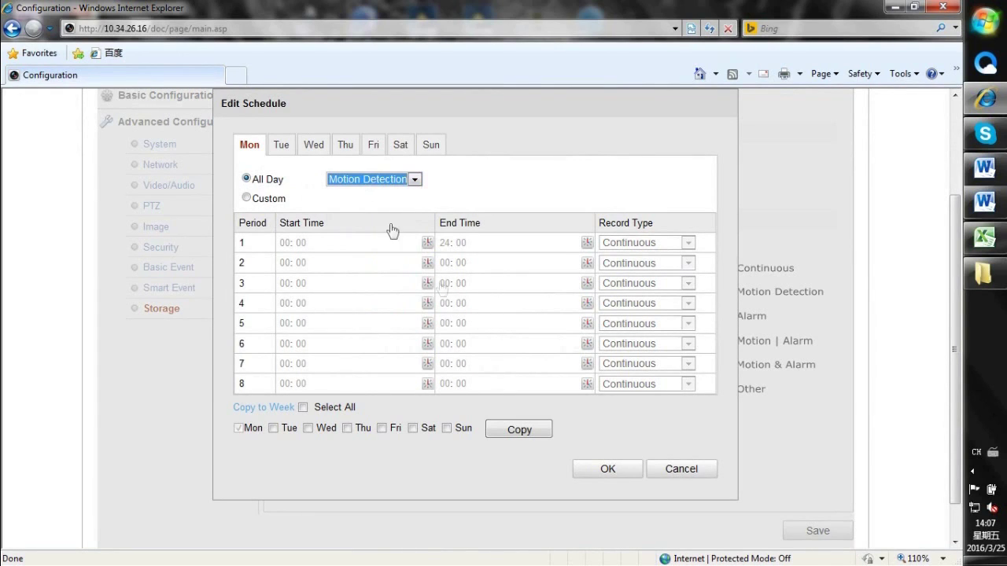
pyautogui.click(595, 472)
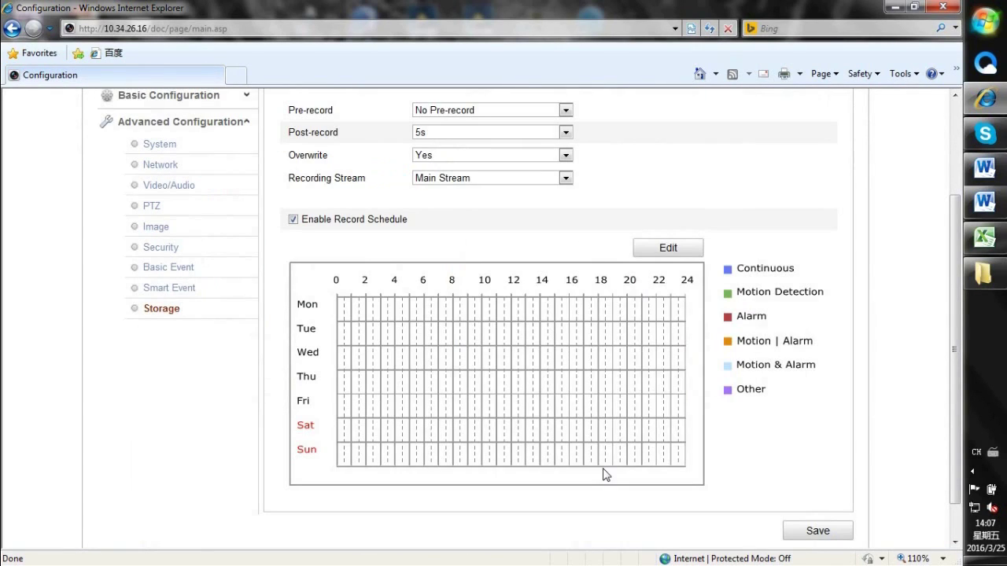